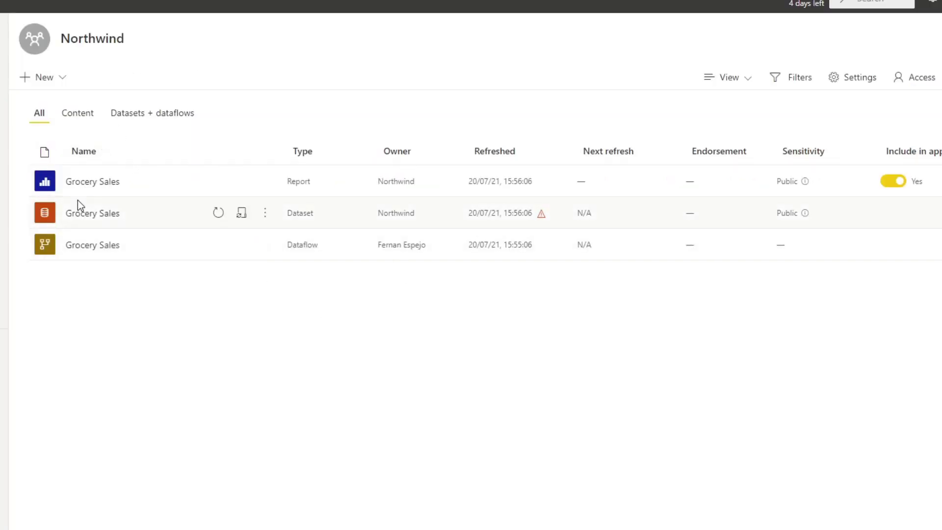
Step: Switch the Northwind workspace to the Lineage view
{"action": "left_click", "coordinate": [745, 79]}
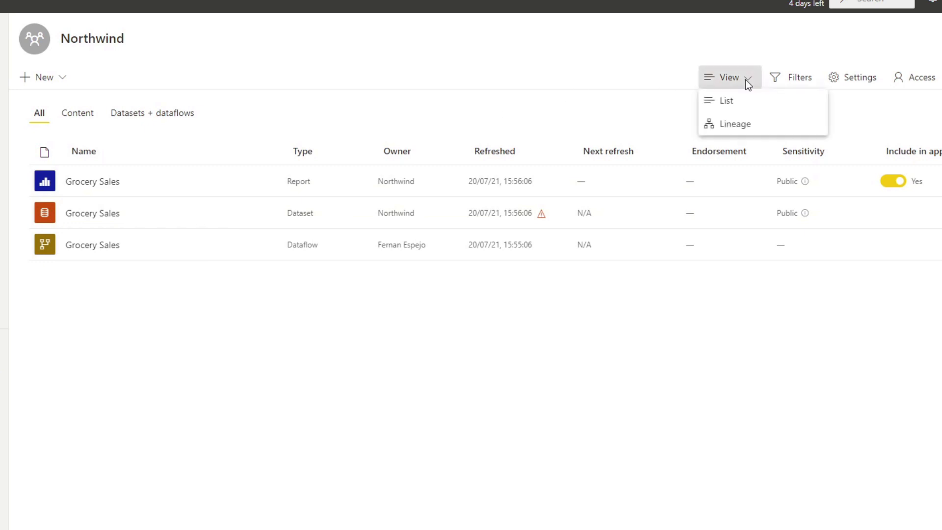
{"action": "left_click", "coordinate": [752, 122]}
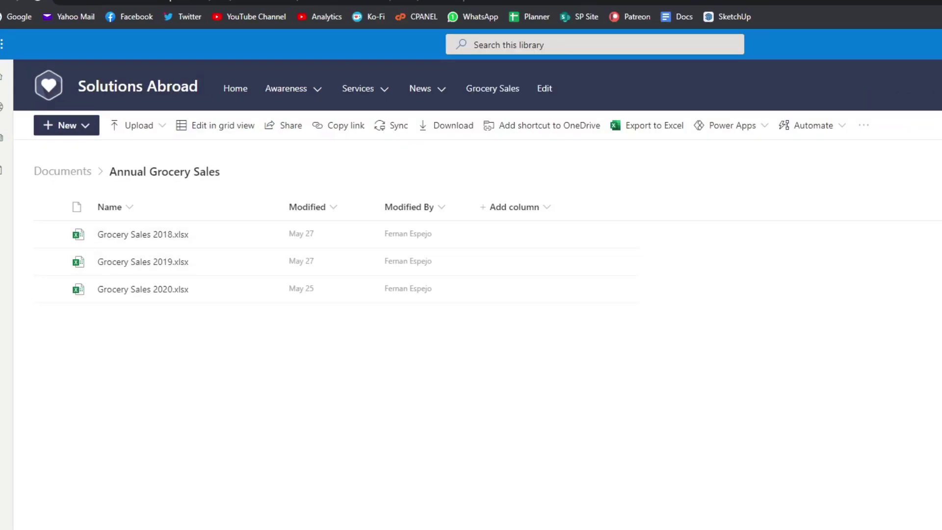
Step: Check the Grocery Sales 2021 file in the local folder, then return to the SharePoint library
{"action": "key", "text": "alt+Tab"}
{"action": "left_click", "coordinate": [676, 212]}
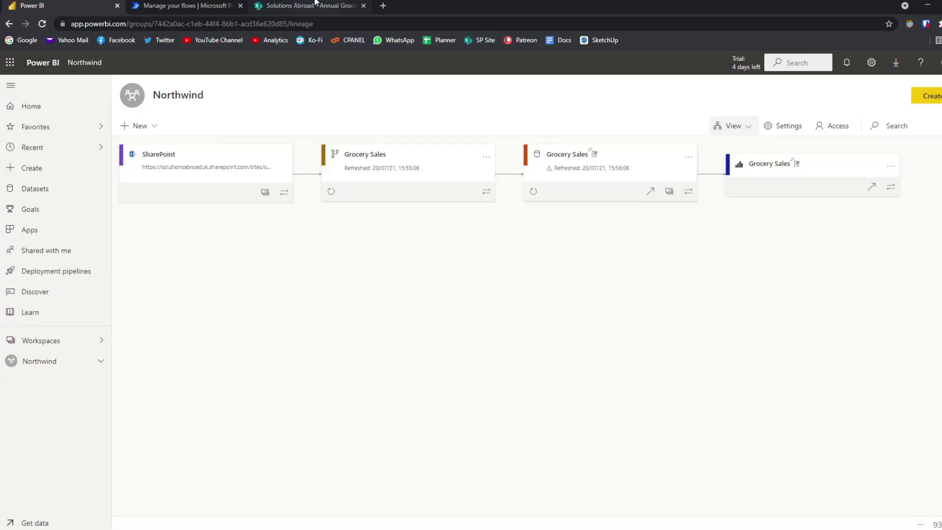
{"action": "left_click", "coordinate": [315, 4]}
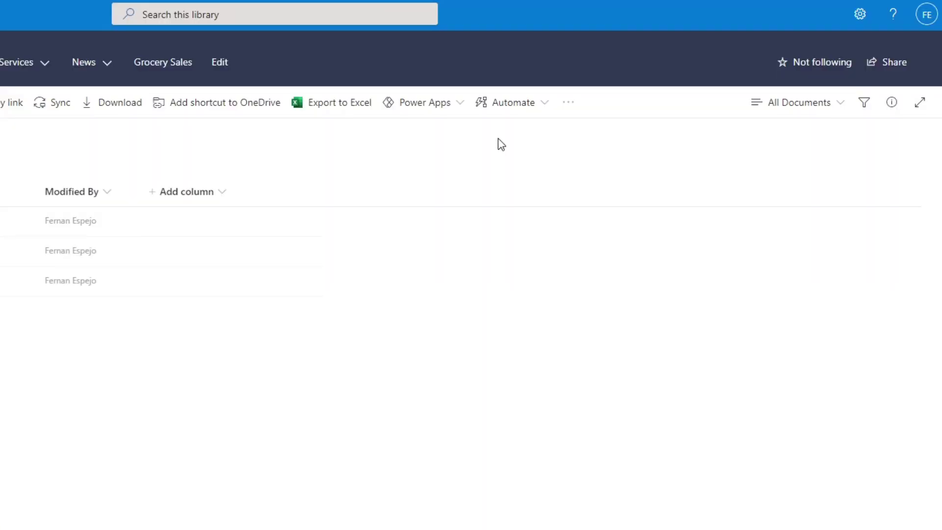
Step: Create a library flow from the 'When a new file is added in SharePoint, complete a custom action' template
{"action": "left_click", "coordinate": [527, 117]}
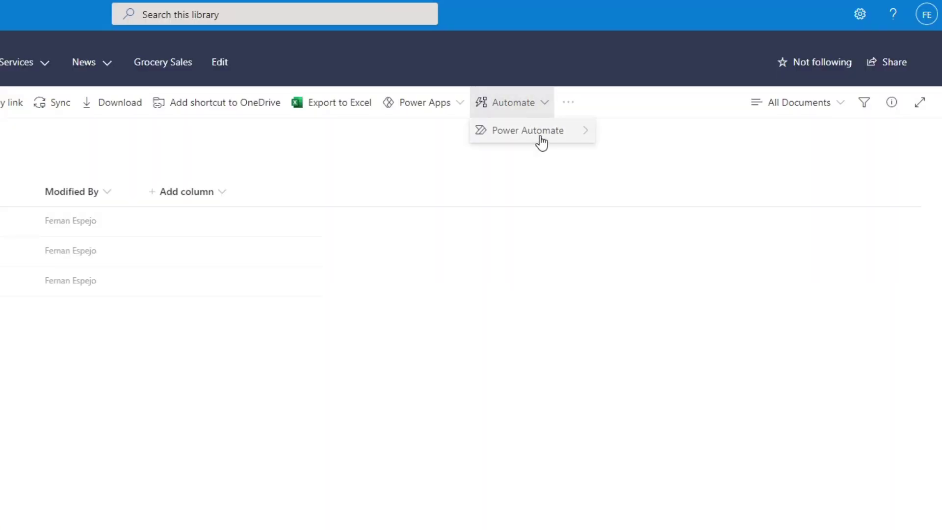
{"action": "mouse_move", "coordinate": [541, 142]}
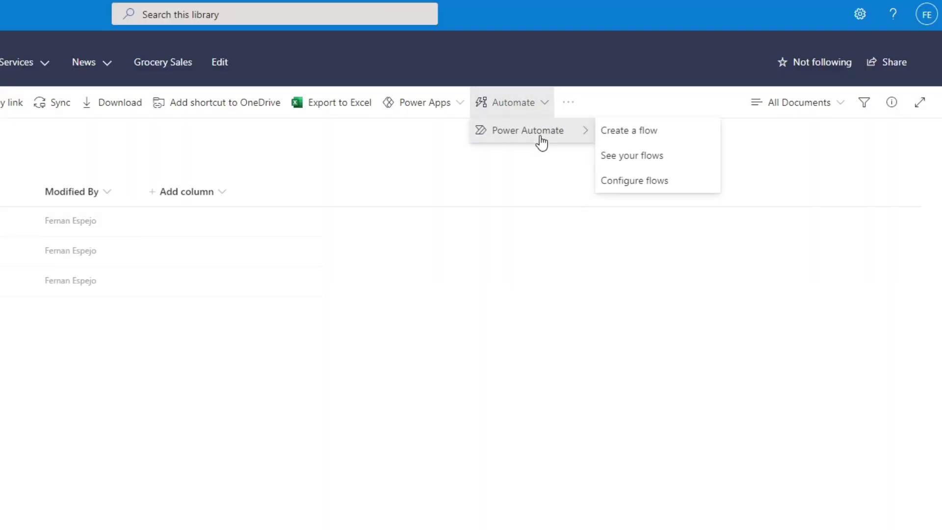
{"action": "left_click", "coordinate": [650, 142]}
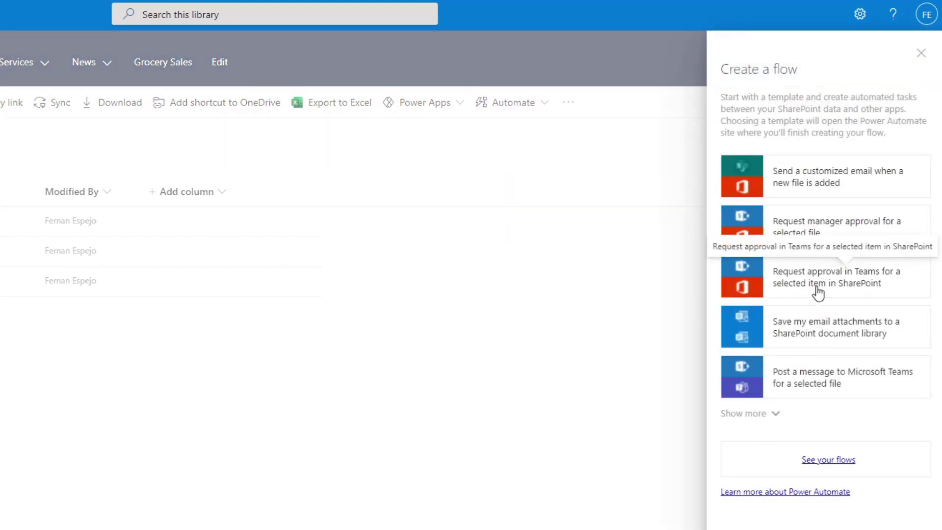
{"action": "left_click", "coordinate": [759, 417]}
{"action": "scroll", "coordinate": [785, 401], "scroll_direction": "down", "scroll_amount": 4}
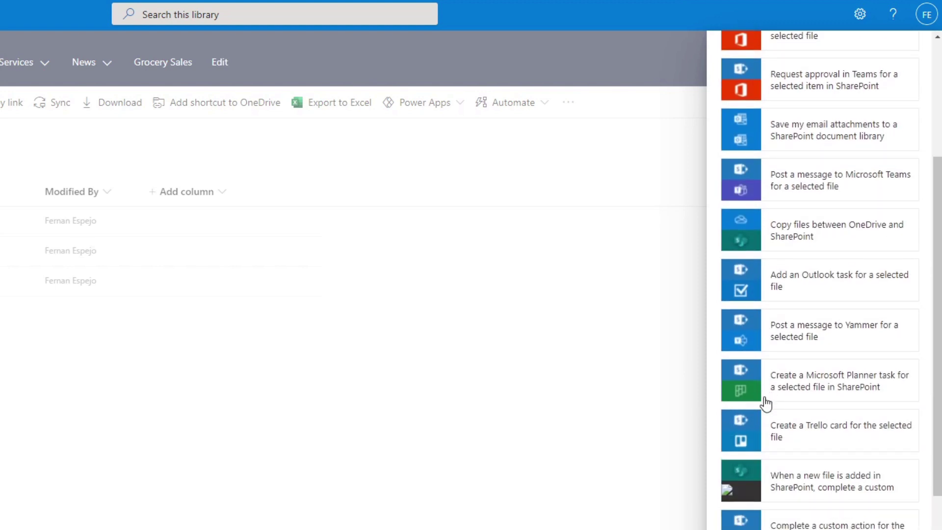
{"action": "scroll", "coordinate": [785, 399], "scroll_direction": "down", "scroll_amount": 2}
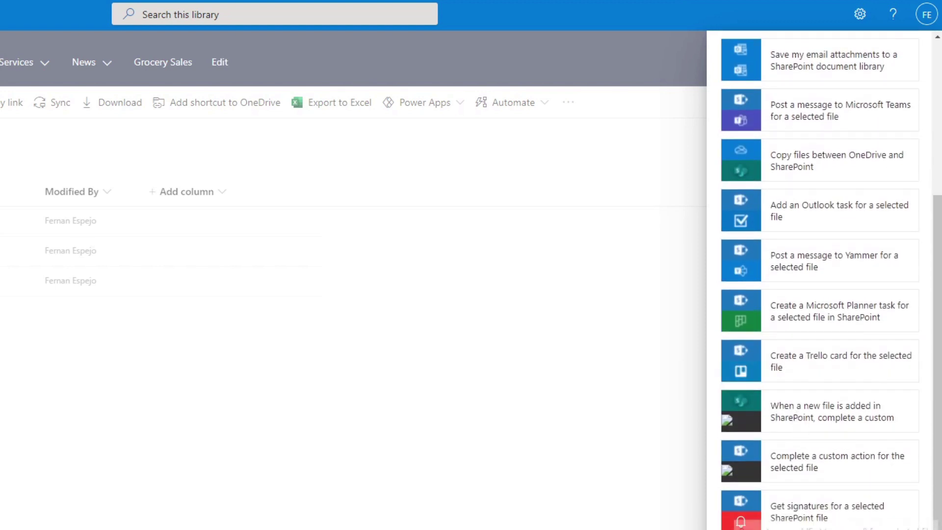
{"action": "scroll", "coordinate": [873, 525], "scroll_direction": "down", "scroll_amount": 2}
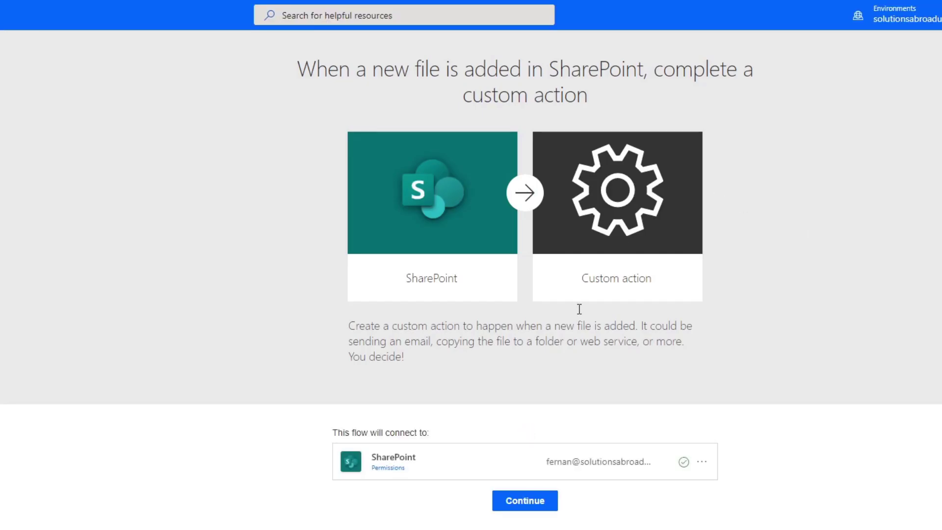
Step: Point the new-file trigger at the /Shared Documents/Annual Grocery Sales folder
{"action": "left_click", "coordinate": [540, 507]}
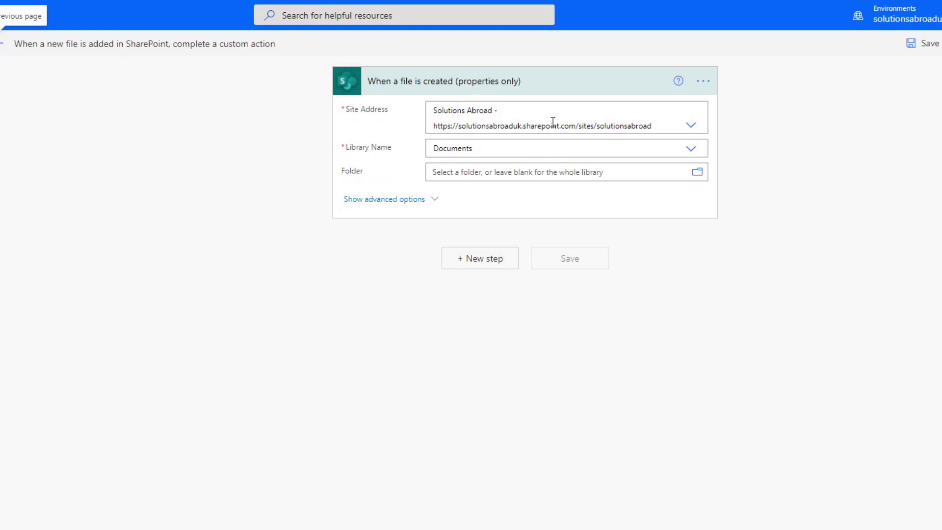
{"action": "left_click", "coordinate": [697, 173]}
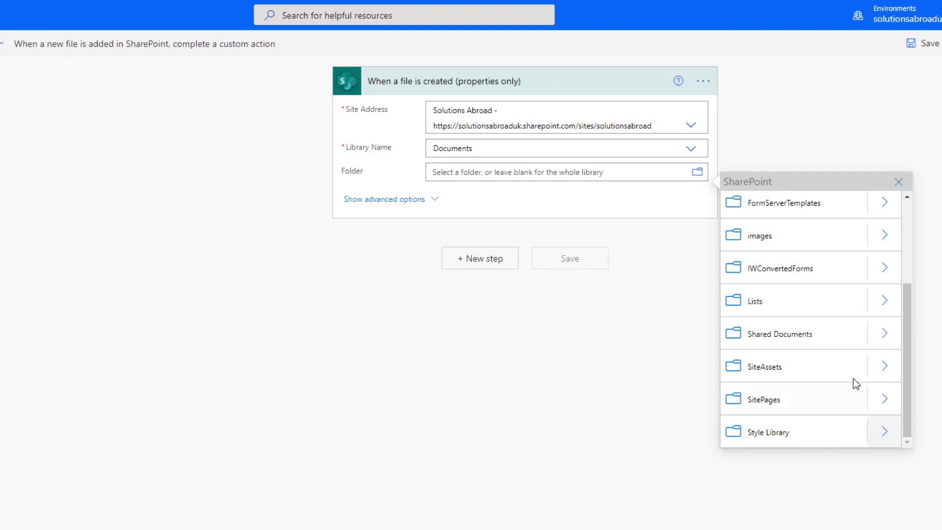
{"action": "left_click", "coordinate": [880, 344]}
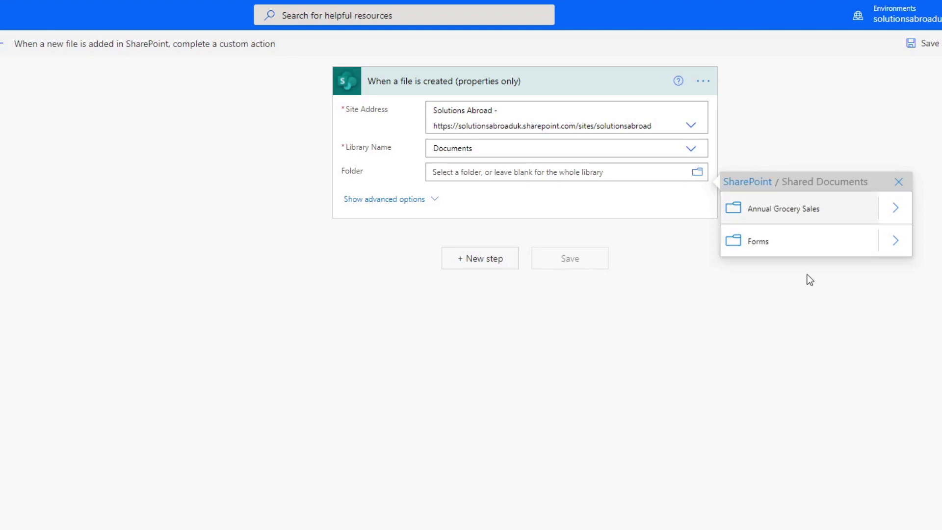
{"action": "left_click", "coordinate": [809, 216]}
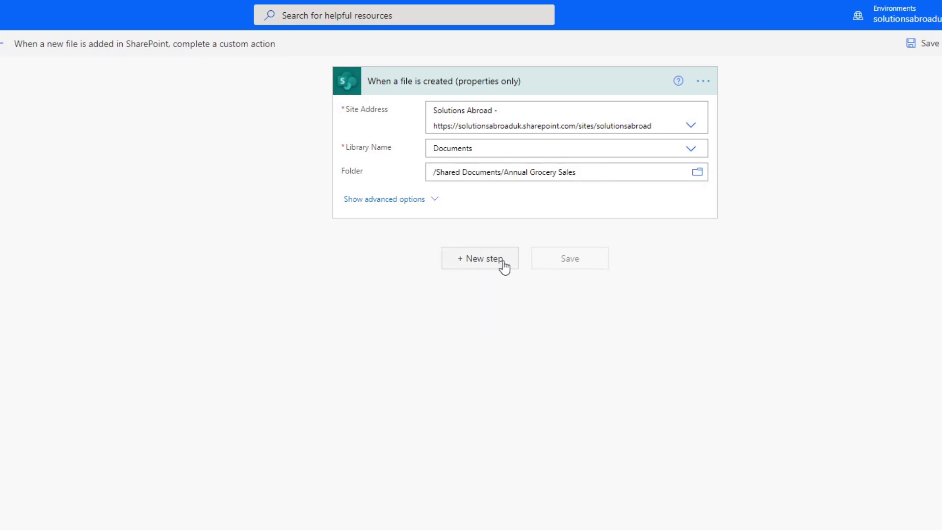
Step: Add a 'Refresh a dataflow' action after the trigger, found by searching 'dataflow'
{"action": "left_click", "coordinate": [502, 263]}
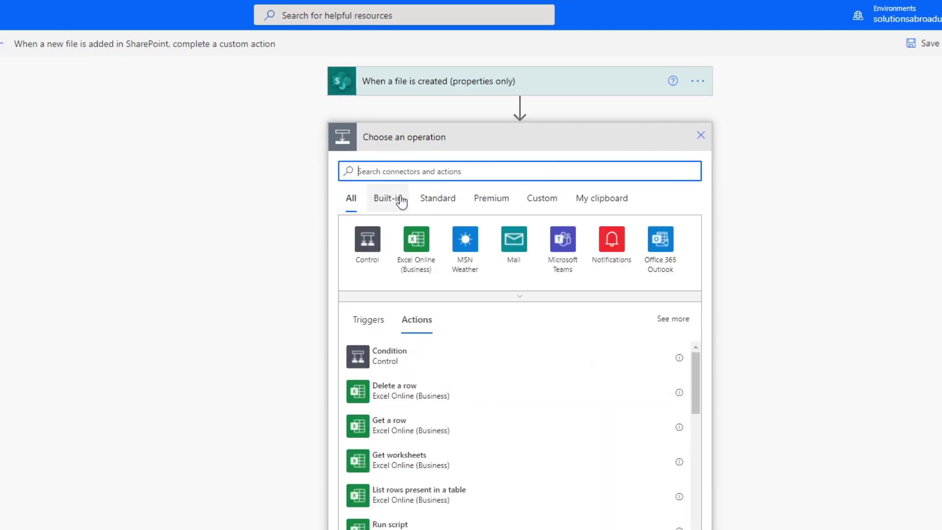
{"action": "type", "text": "power"}
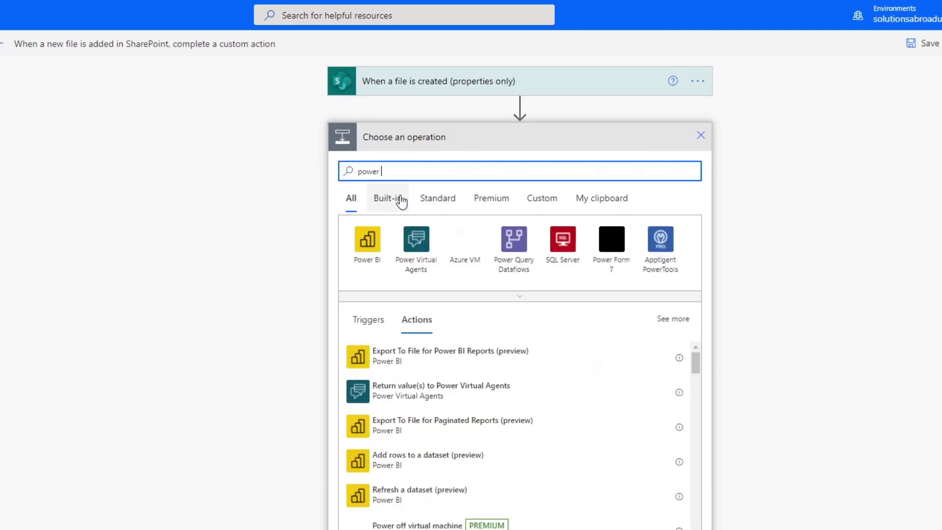
{"action": "key", "text": "ctrl+a"}
{"action": "type", "text": "dataflow"}
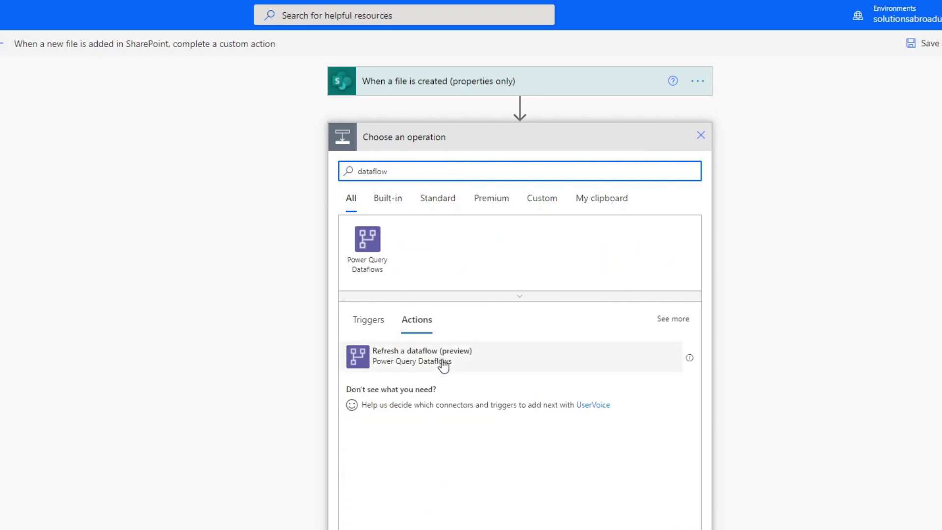
{"action": "left_click", "coordinate": [463, 366]}
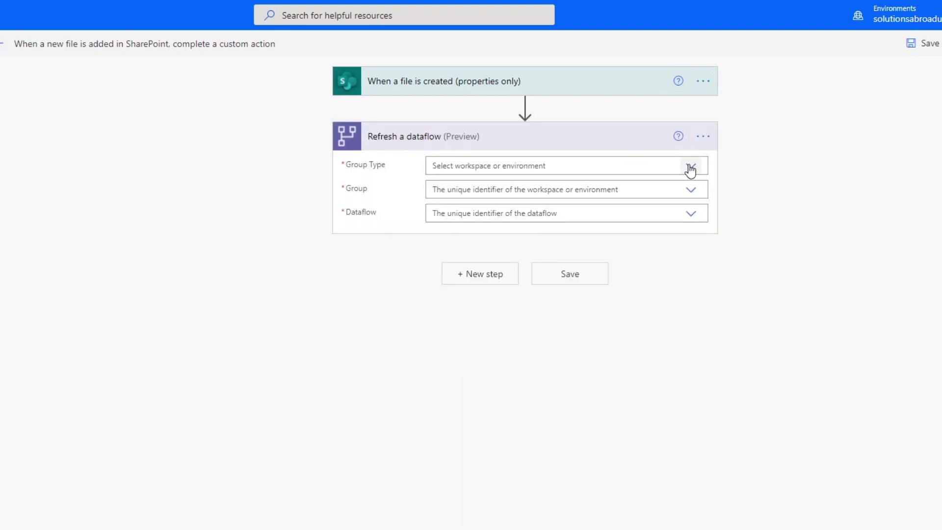
Step: Set the action to Workspace, Northwind and the Grocery Sales dataflow, then save the flow
{"action": "left_click", "coordinate": [693, 168]}
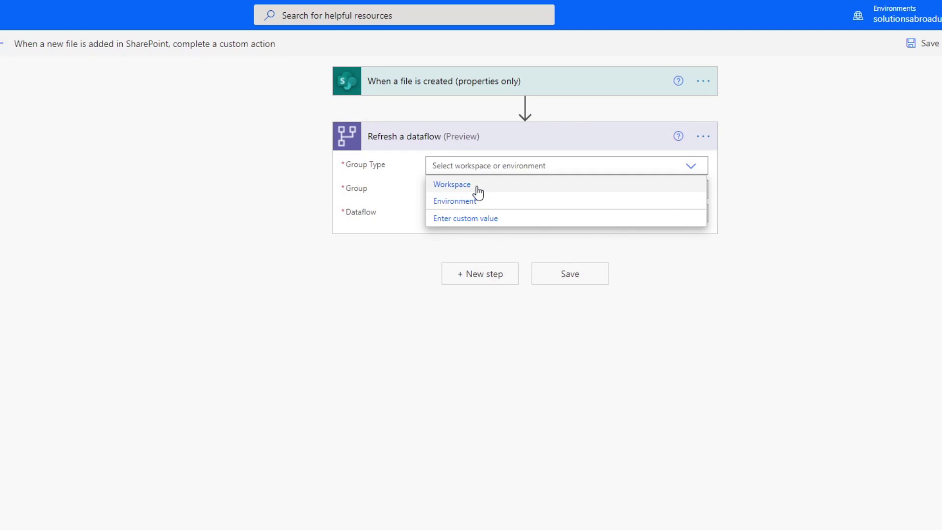
{"action": "left_click", "coordinate": [476, 188]}
{"action": "left_click", "coordinate": [694, 193]}
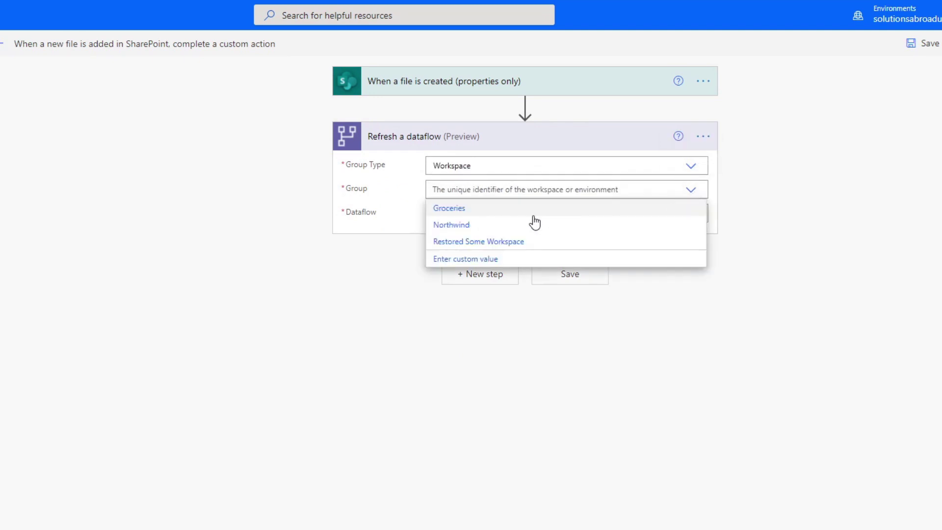
{"action": "left_click", "coordinate": [479, 225]}
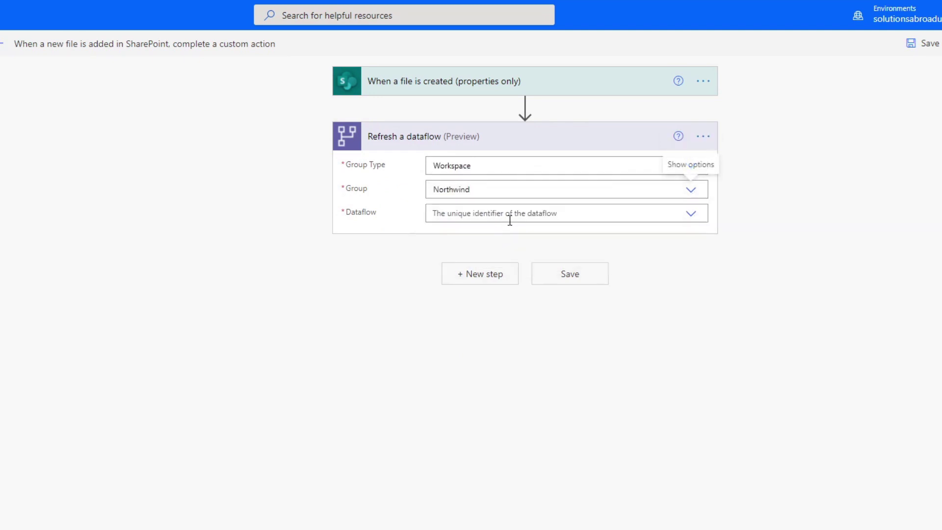
{"action": "left_click", "coordinate": [690, 215]}
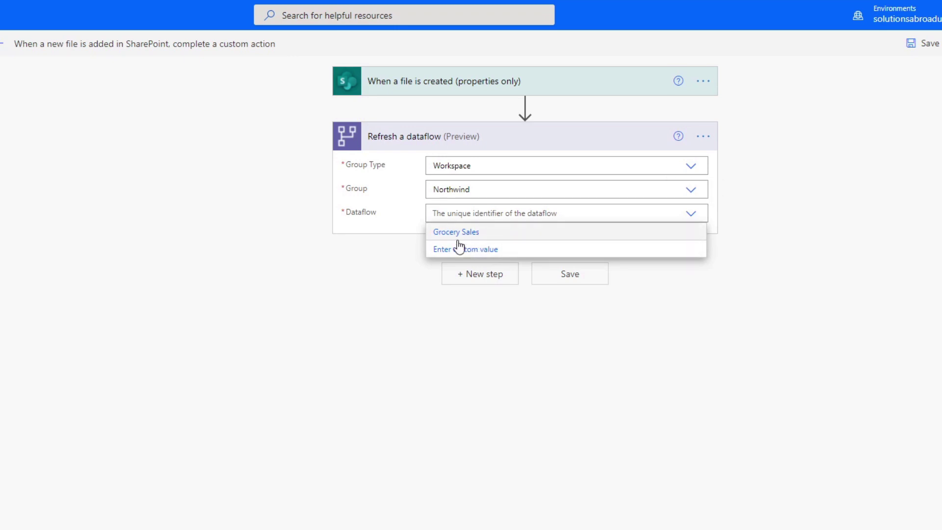
{"action": "left_click", "coordinate": [476, 232]}
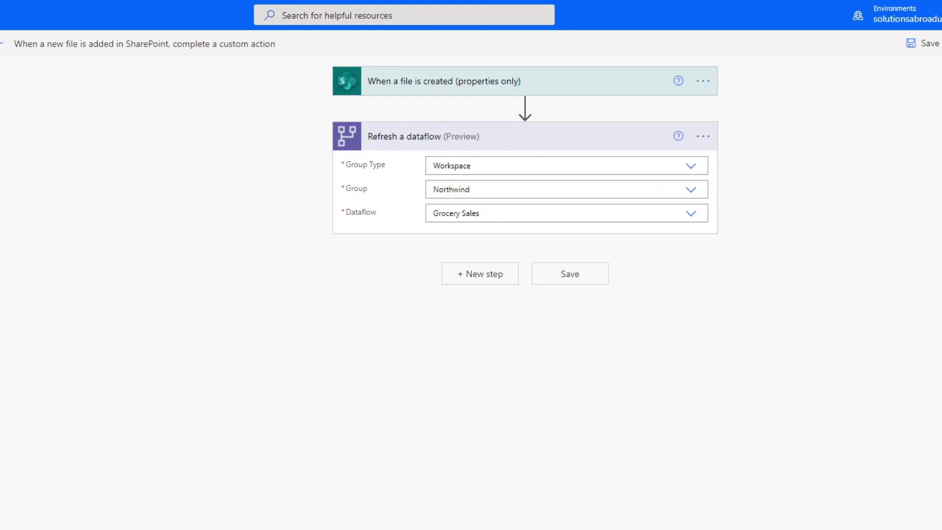
{"action": "left_click", "coordinate": [569, 274]}
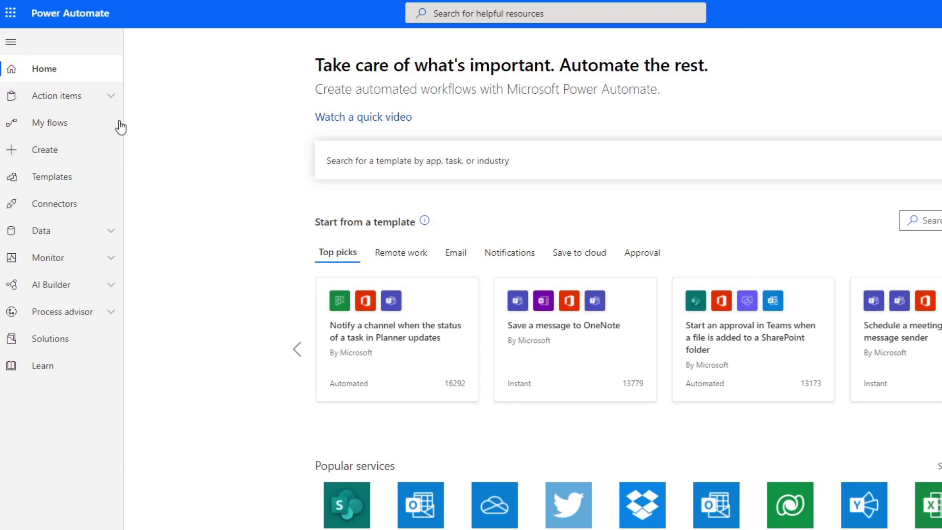
Step: Create an automated cloud flow 'refresh dataset' triggered by 'When a dataflow refresh completes'
{"action": "left_click", "coordinate": [94, 127]}
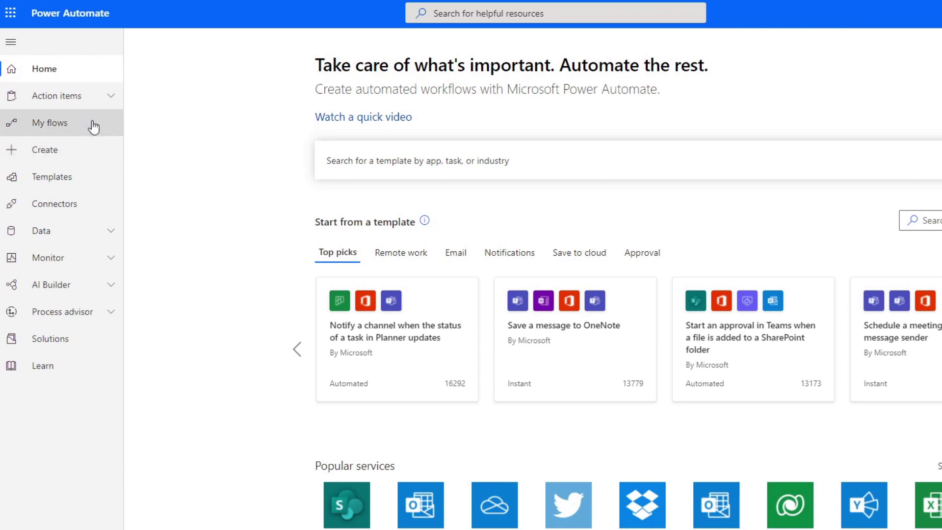
{"action": "left_click", "coordinate": [64, 158]}
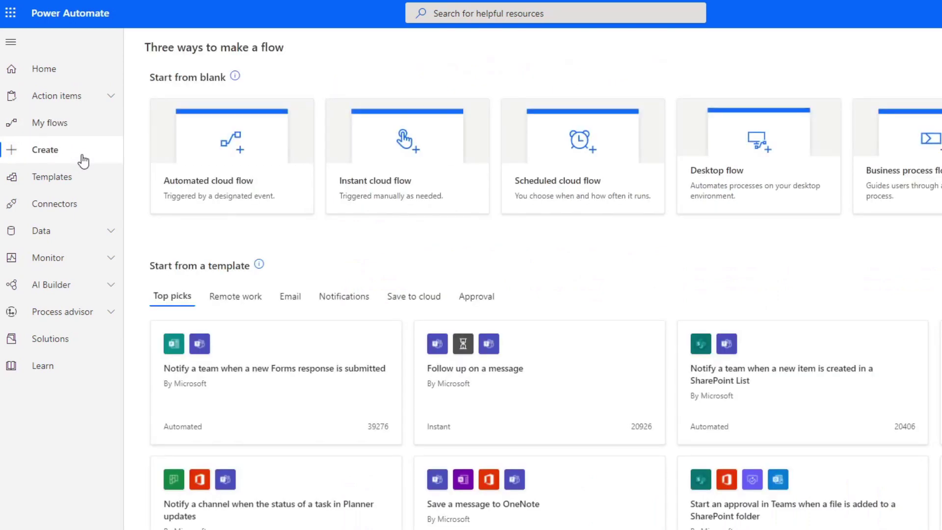
{"action": "left_click", "coordinate": [238, 183]}
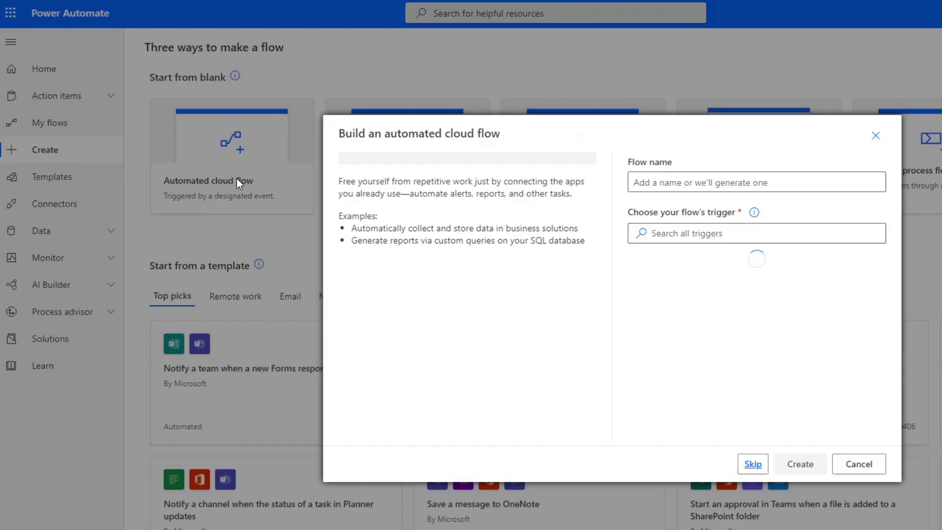
{"action": "left_click", "coordinate": [727, 183]}
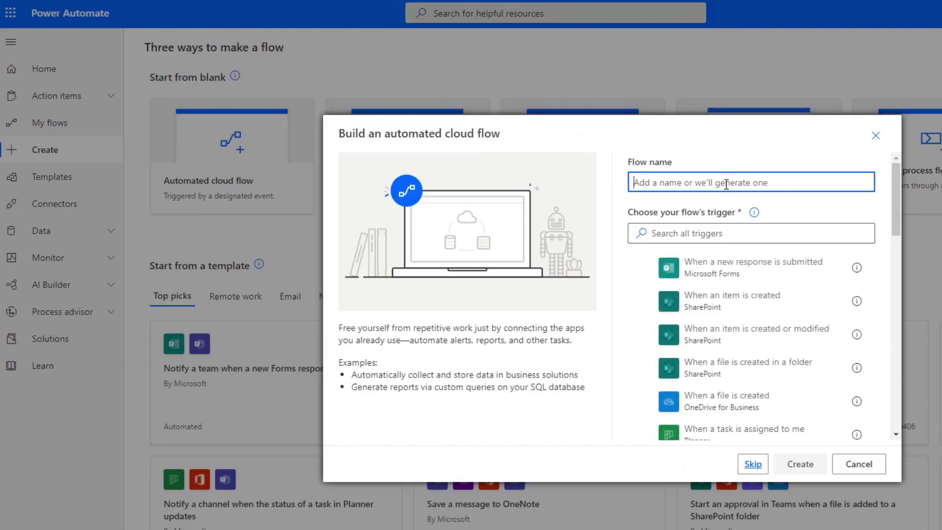
{"action": "type", "text": "refresh dataset"}
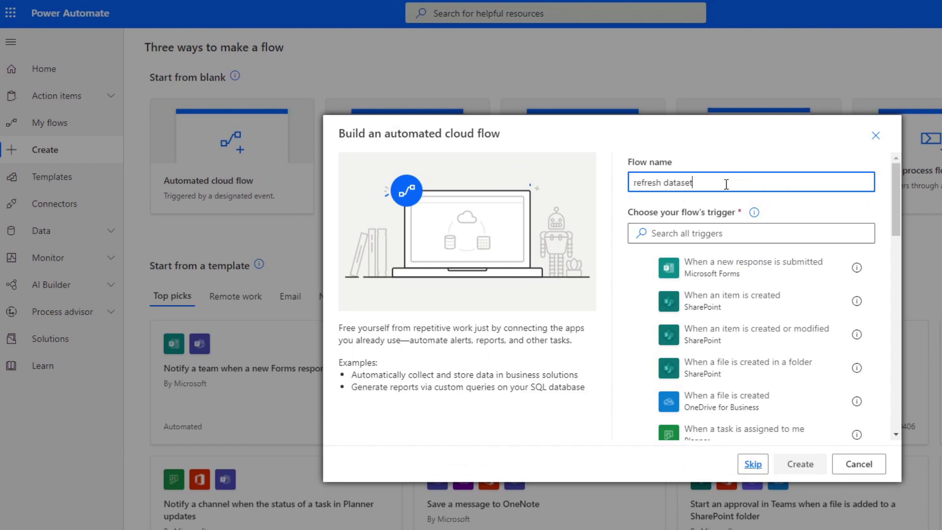
{"action": "left_click", "coordinate": [764, 232]}
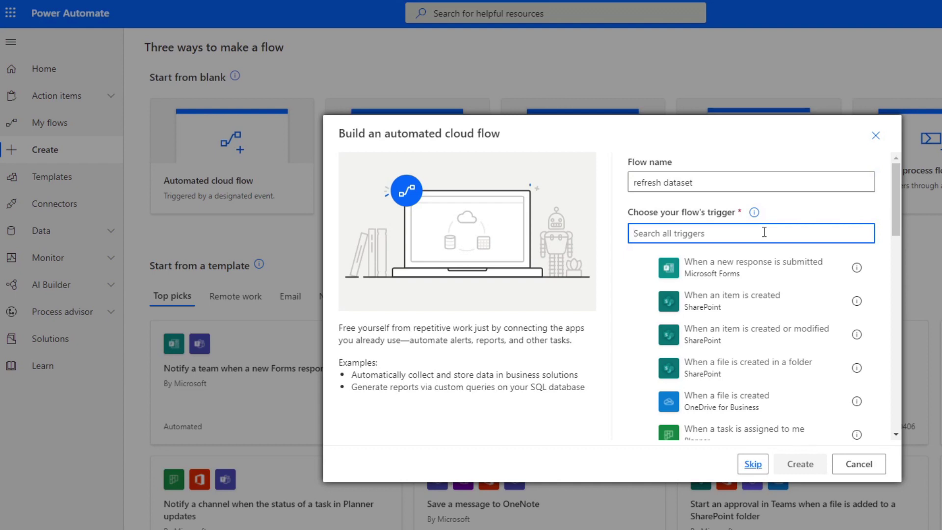
{"action": "type", "text": "dataflow"}
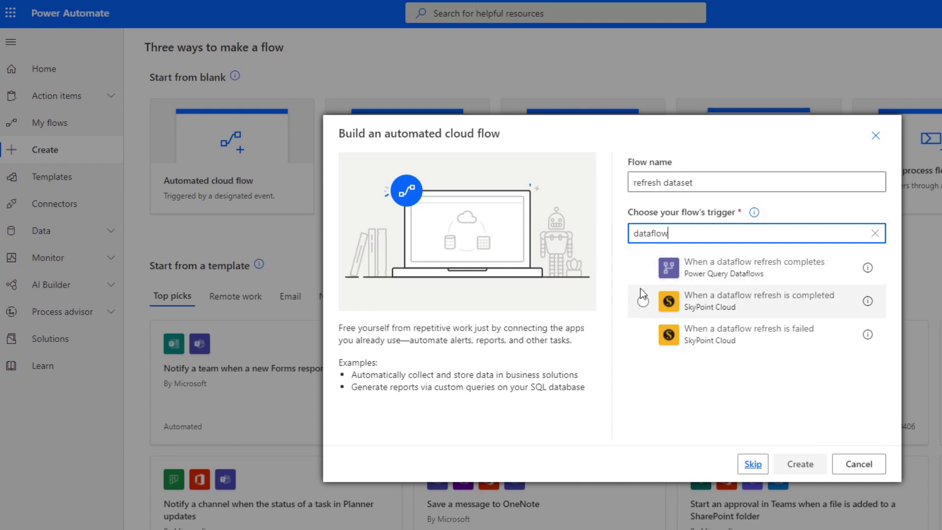
{"action": "left_click", "coordinate": [642, 268]}
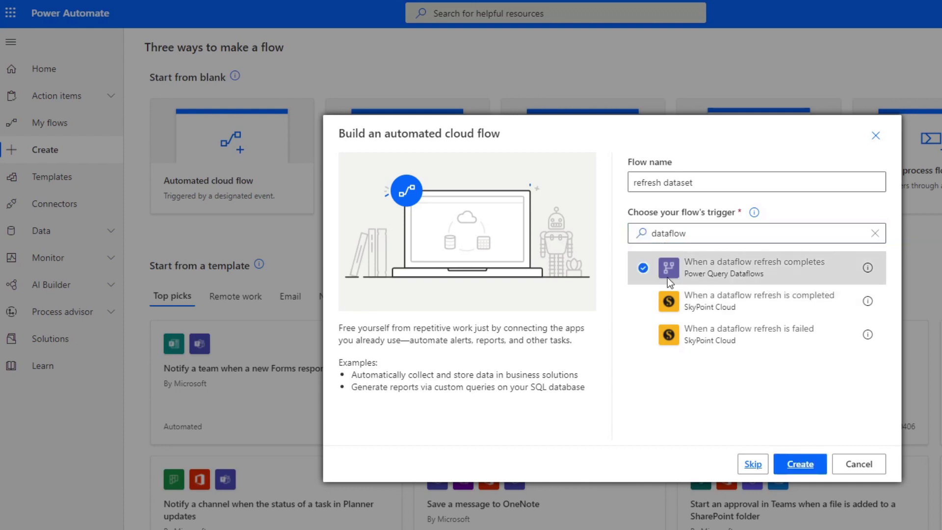
{"action": "left_click", "coordinate": [792, 463]}
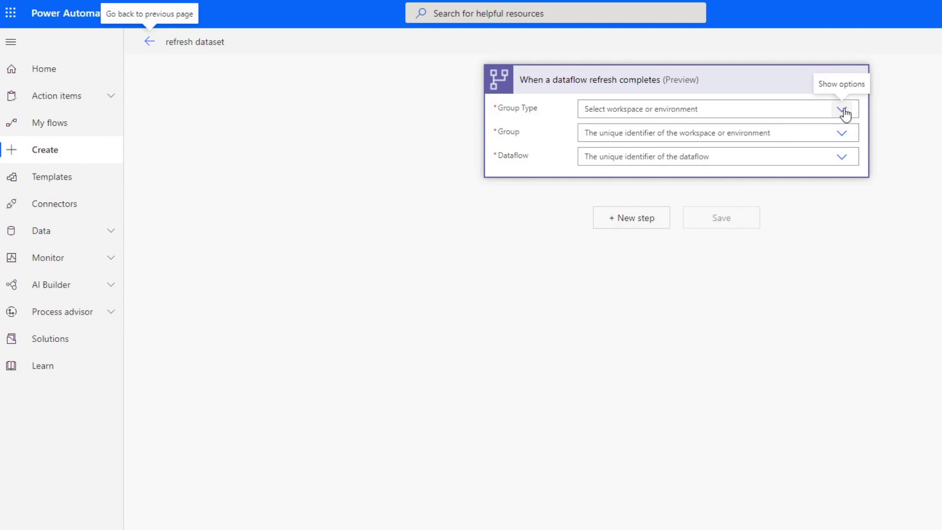
Step: Set the trigger to Workspace, Northwind and the Grocery Sales dataflow, then add a new step
{"action": "left_click", "coordinate": [844, 110]}
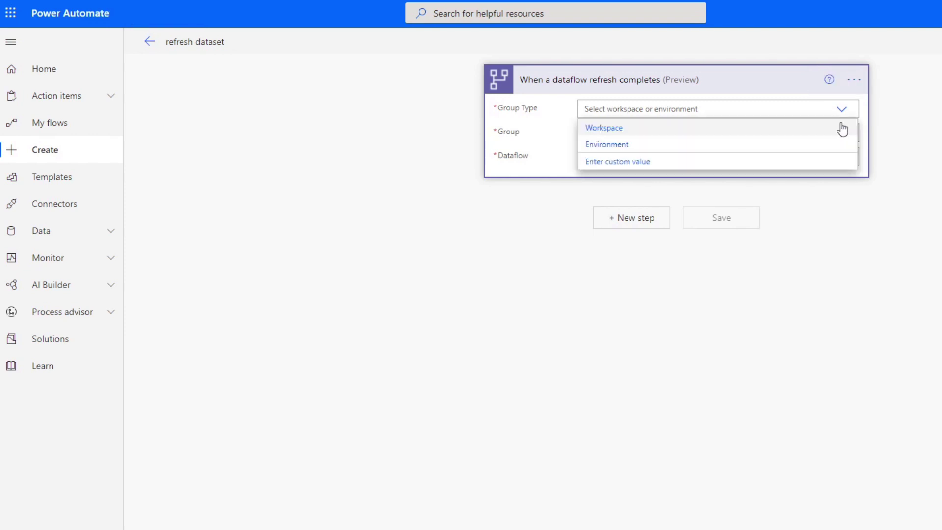
{"action": "left_click", "coordinate": [620, 128]}
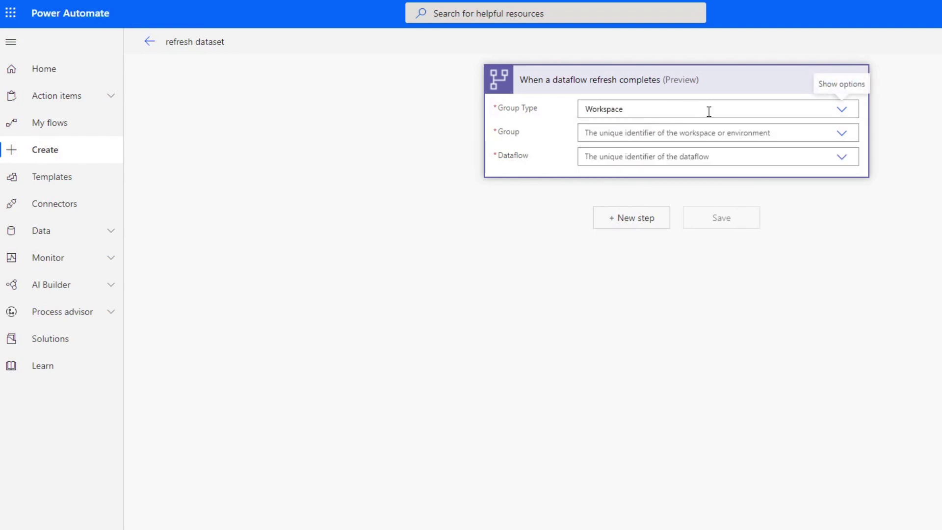
{"action": "left_click", "coordinate": [841, 133]}
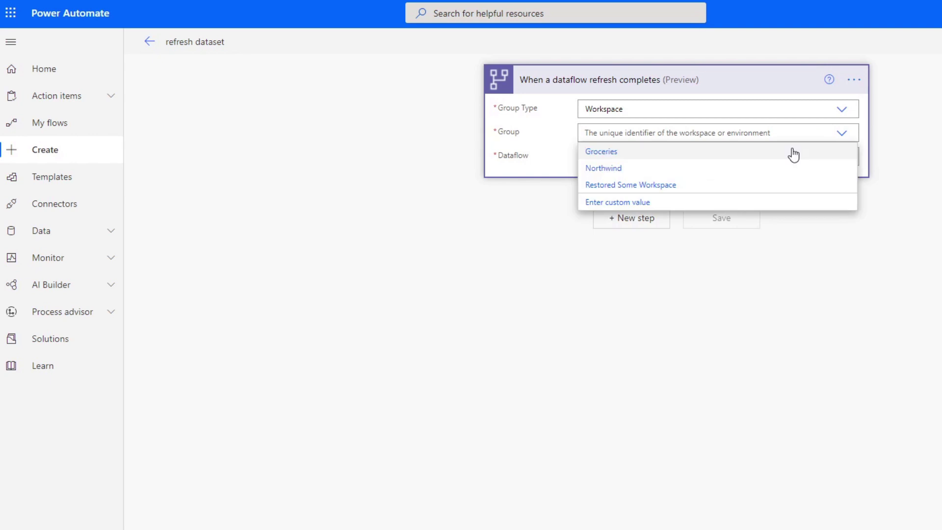
{"action": "left_click", "coordinate": [653, 172]}
{"action": "left_click", "coordinate": [844, 158]}
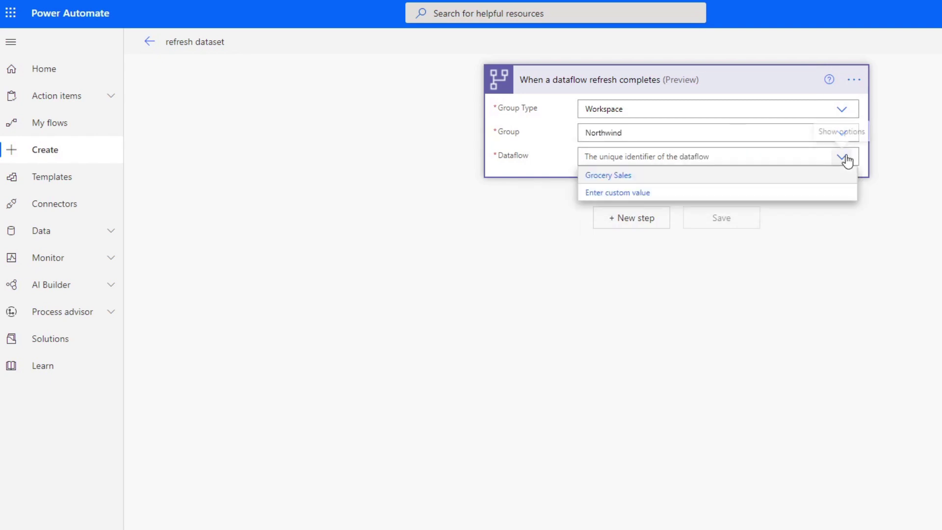
{"action": "left_click", "coordinate": [665, 177]}
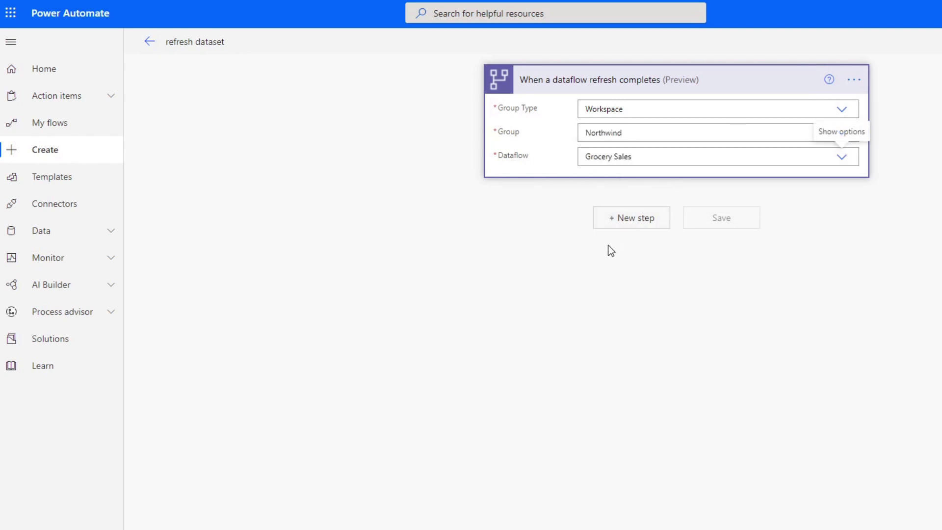
{"action": "left_click", "coordinate": [638, 222]}
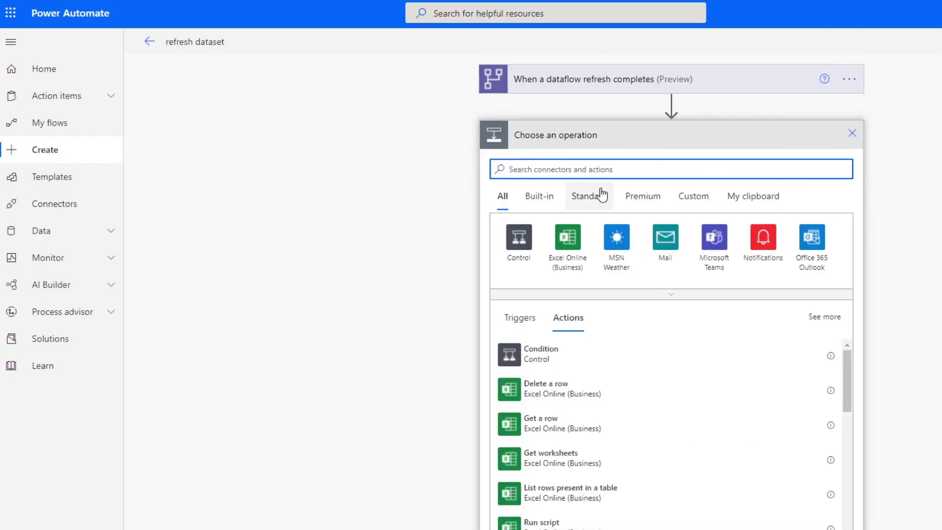
Step: Add a Power BI 'Refresh a dataset' action for Northwind's Grocery Sales dataset and save
{"action": "type", "text": "power bi"}
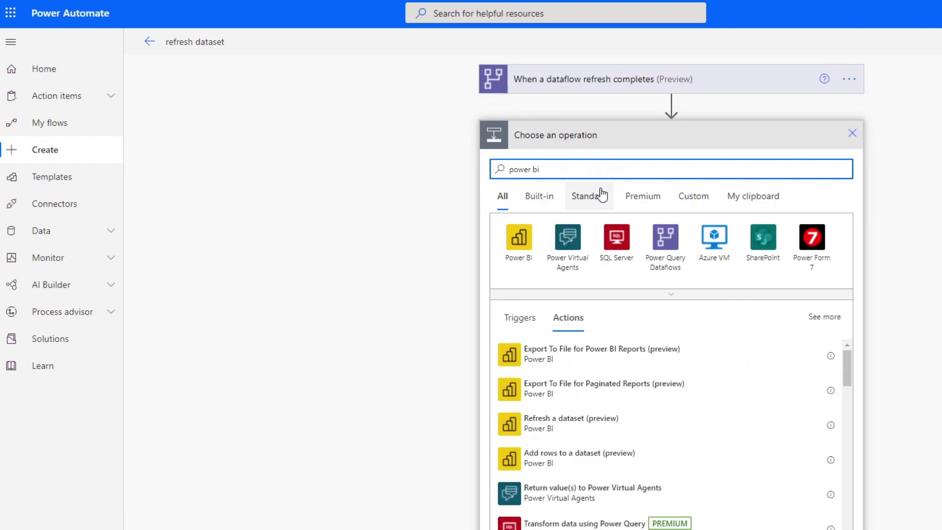
{"action": "left_click", "coordinate": [626, 432]}
{"action": "left_click", "coordinate": [627, 432]}
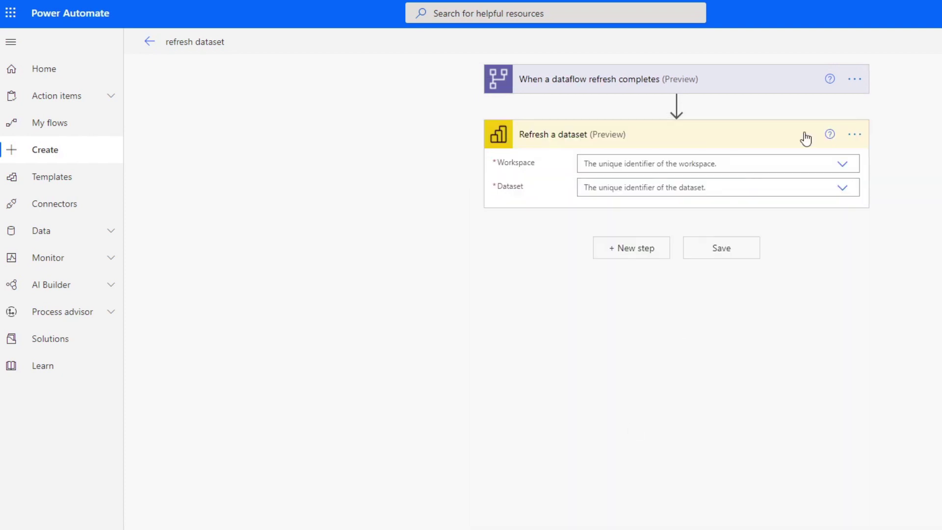
{"action": "left_click", "coordinate": [842, 164]}
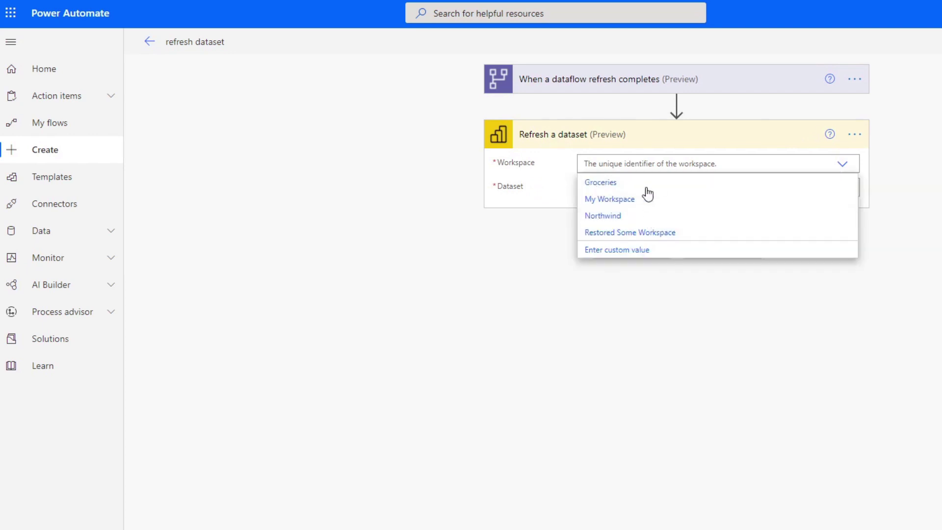
{"action": "left_click", "coordinate": [618, 216]}
{"action": "left_click", "coordinate": [843, 190]}
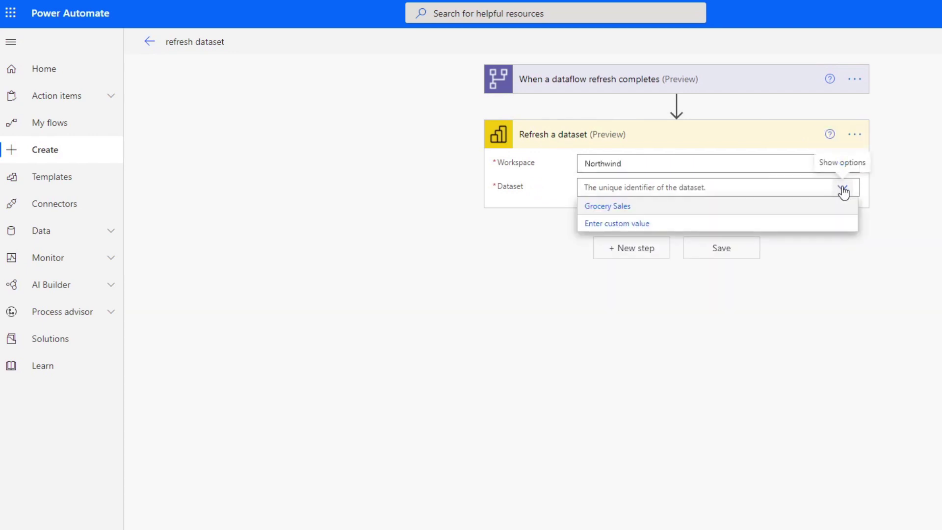
{"action": "left_click", "coordinate": [589, 208]}
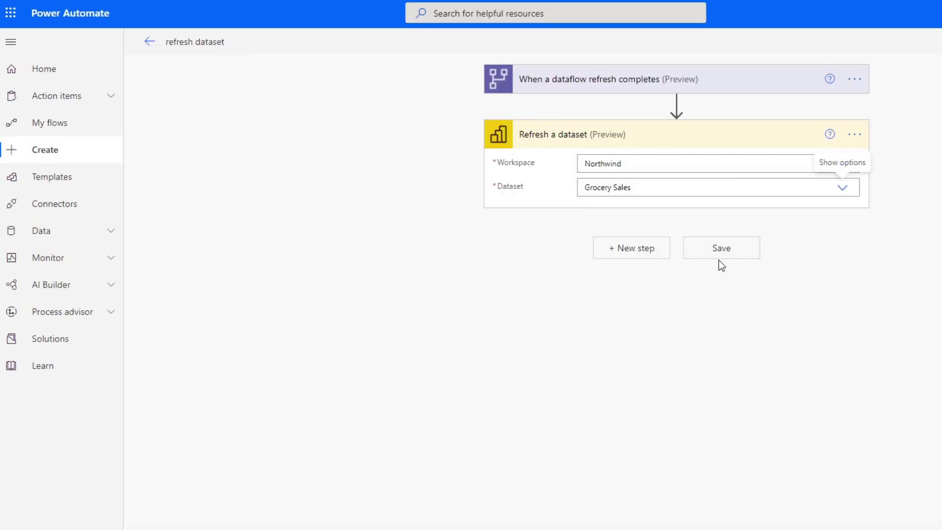
{"action": "left_click", "coordinate": [720, 259]}
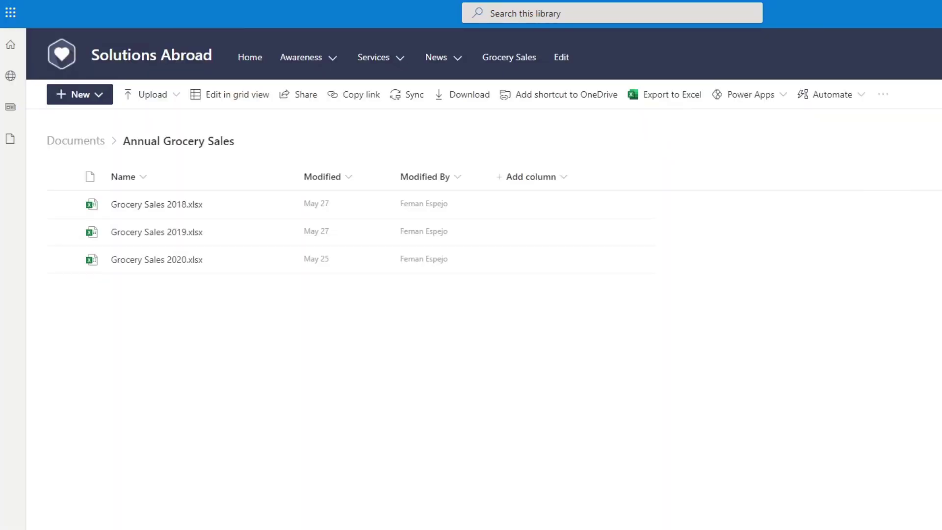
Step: Drag Grocery Sales 2021 from the Desktop folder into the Annual Grocery Sales library
{"action": "key", "text": "alt+Tab"}
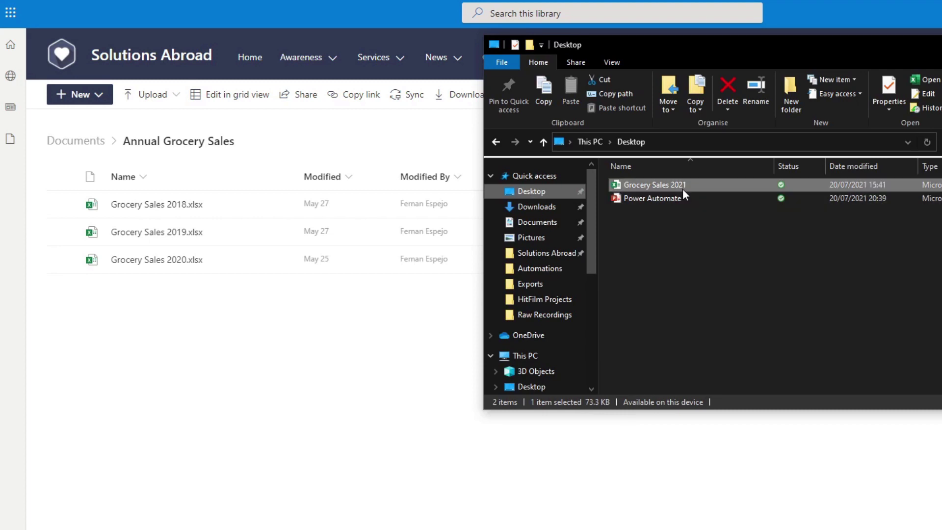
{"action": "left_click_drag", "start_coordinate": [696, 191], "coordinate": [309, 422]}
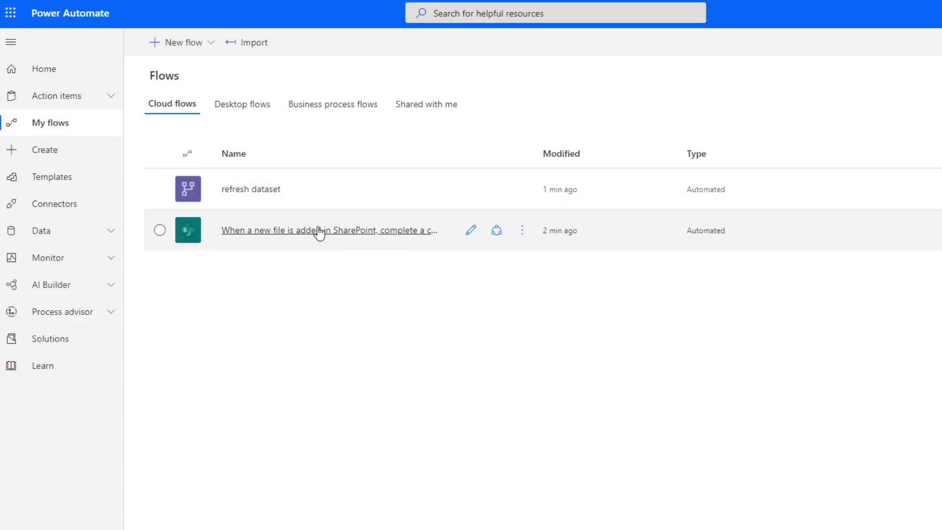
Step: Open the details page of the 'When a new file is added in SharePoint' flow
{"action": "left_click", "coordinate": [306, 232]}
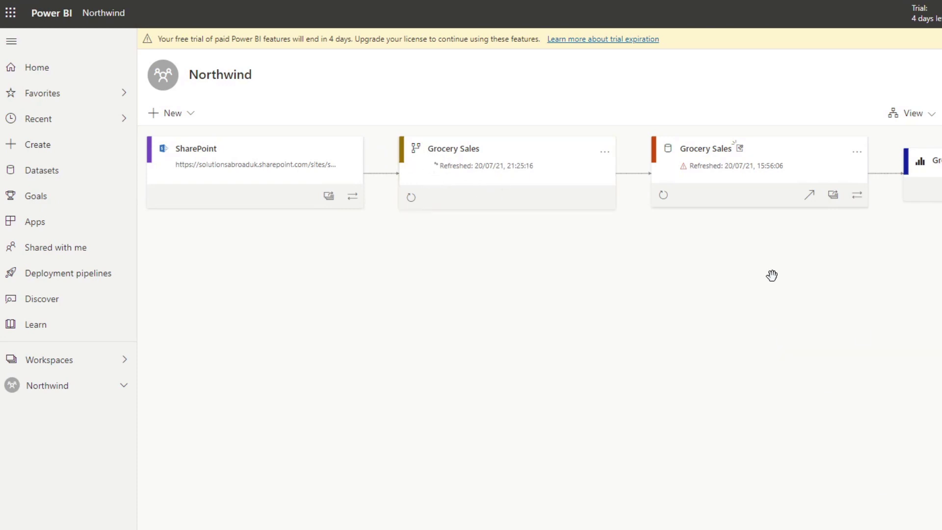
Step: Check the Grocery Sales dataflow refresh history for the completed 20/07/2021 21:24:46 run
{"action": "left_click", "coordinate": [605, 146]}
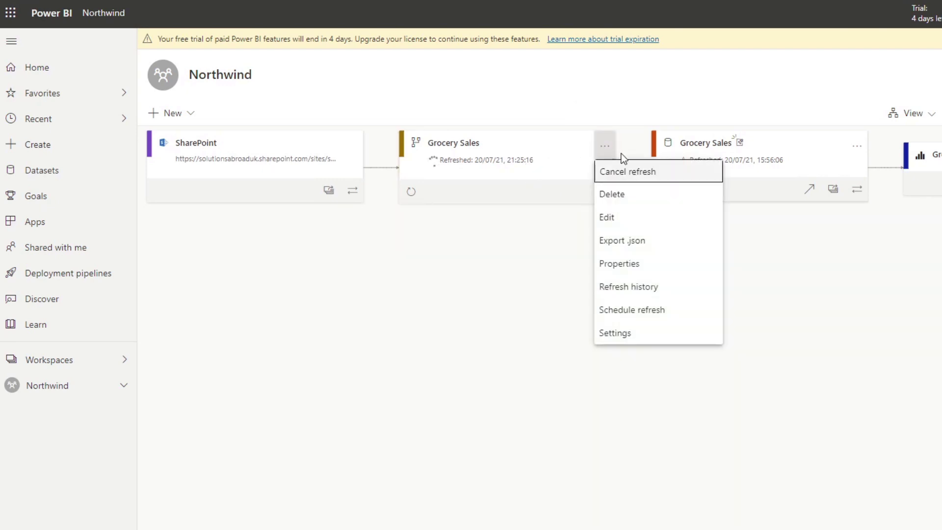
{"action": "left_click", "coordinate": [632, 287]}
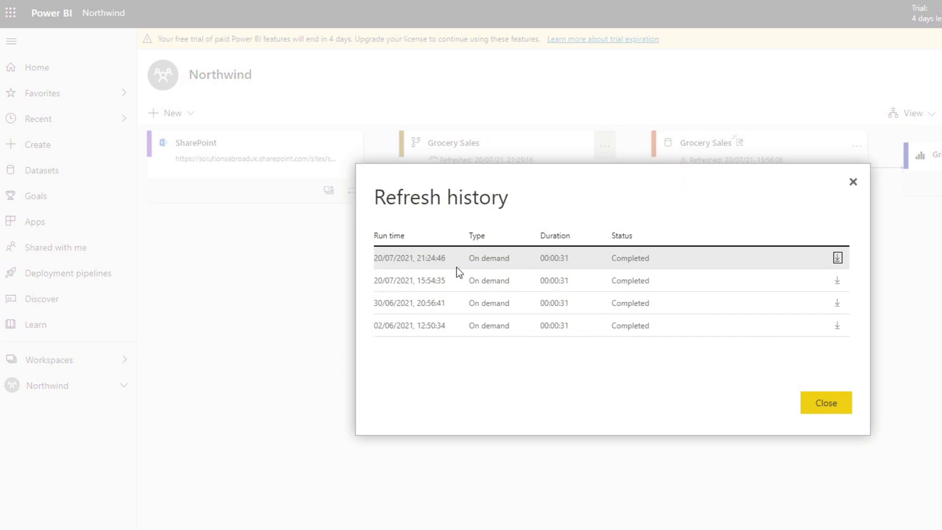
{"action": "left_click", "coordinate": [829, 407]}
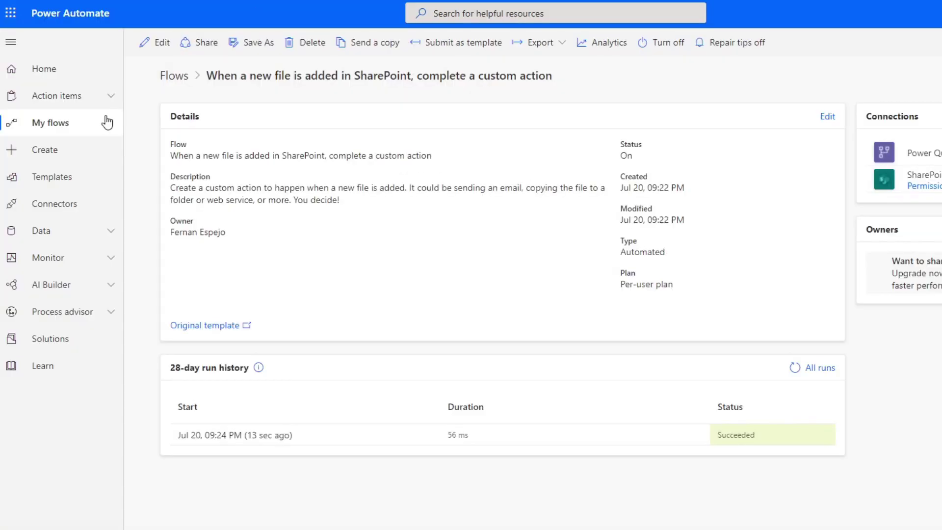
Step: Open the refresh dataset flow's details from My flows to see its succeeded run
{"action": "left_click", "coordinate": [67, 125]}
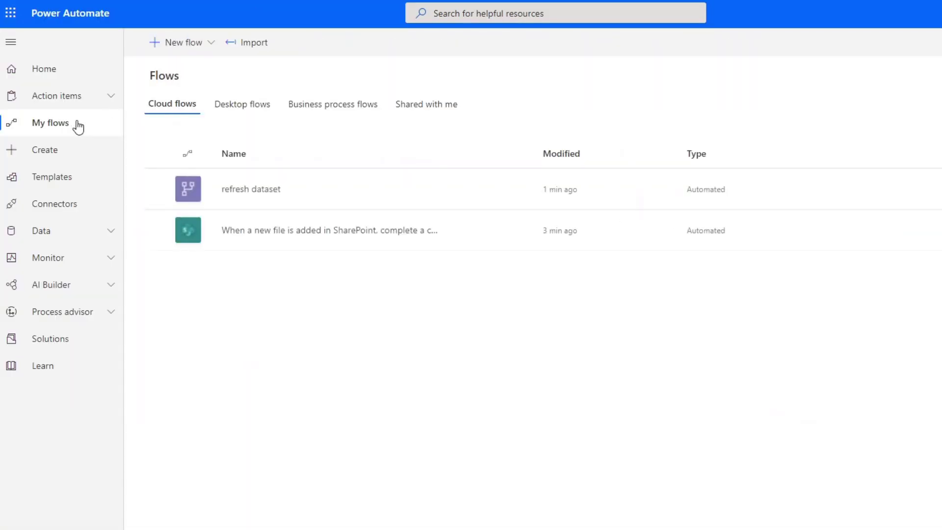
{"action": "left_click", "coordinate": [263, 189]}
{"action": "left_click", "coordinate": [684, 417]}
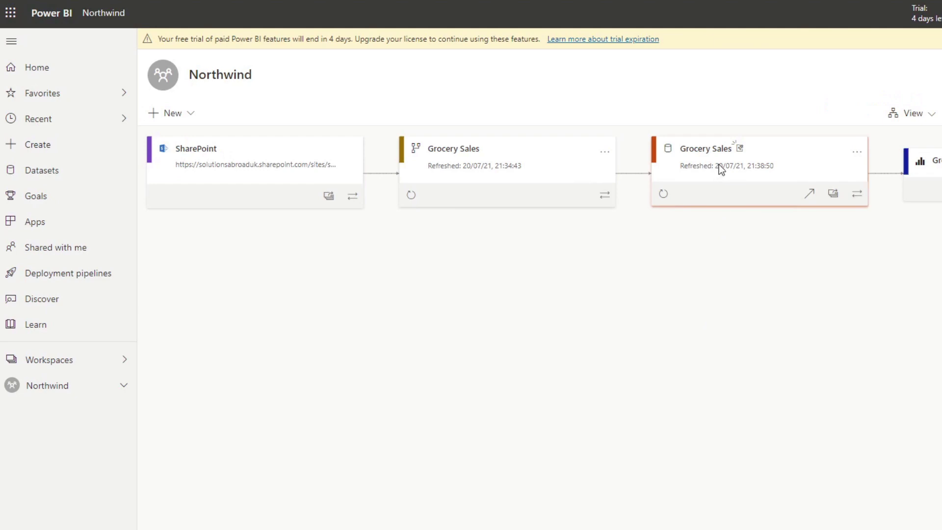
Step: Open the Grocery Sales dataset refresh history and inspect the completed 21:38:47 run
{"action": "left_click", "coordinate": [857, 152]}
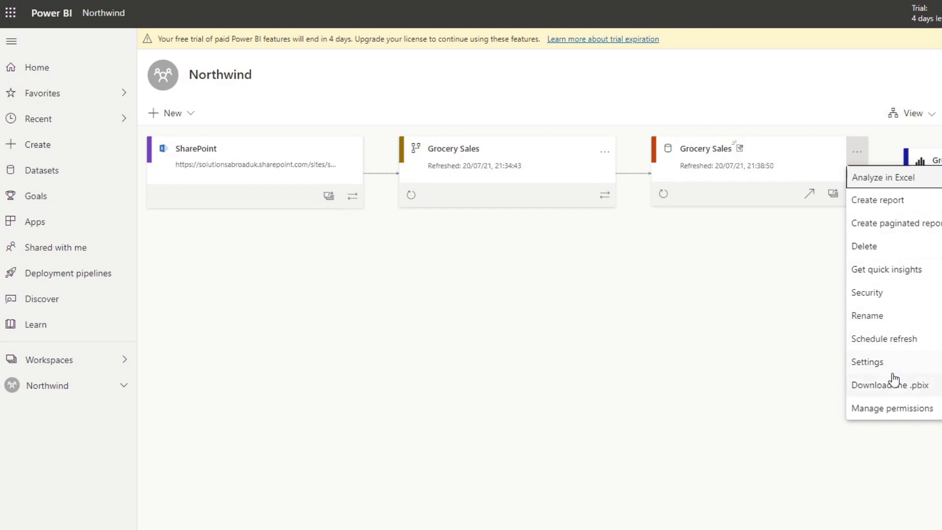
{"action": "left_click", "coordinate": [909, 340]}
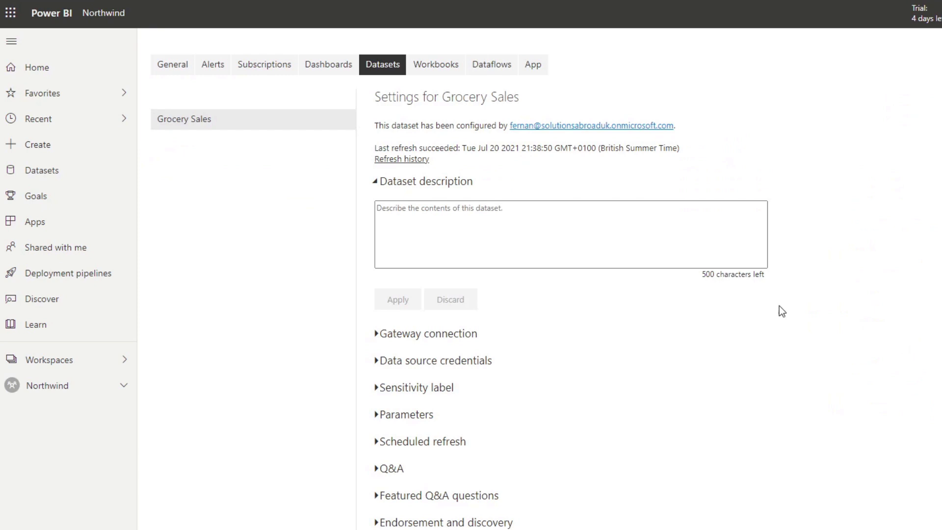
{"action": "left_click", "coordinate": [416, 158]}
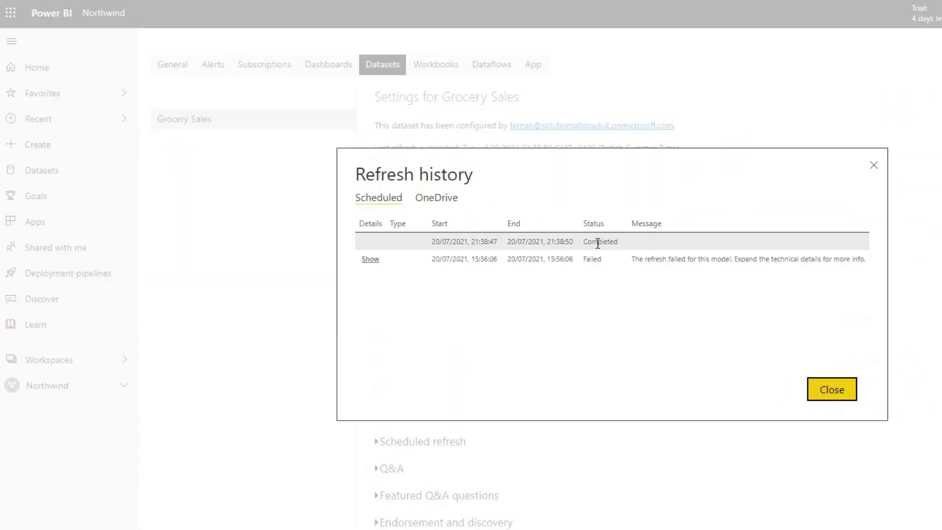
{"action": "left_click_drag", "start_coordinate": [450, 244], "coordinate": [542, 244]}
{"action": "left_click", "coordinate": [544, 243]}
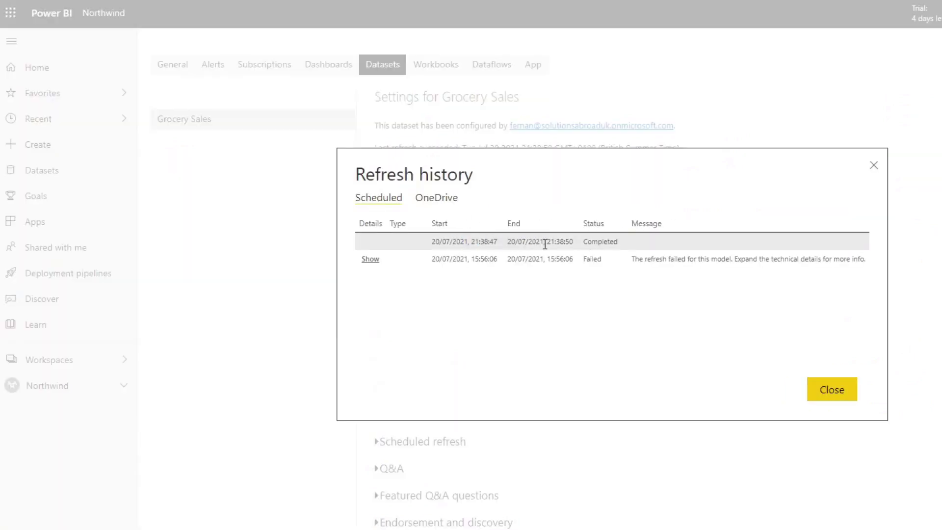